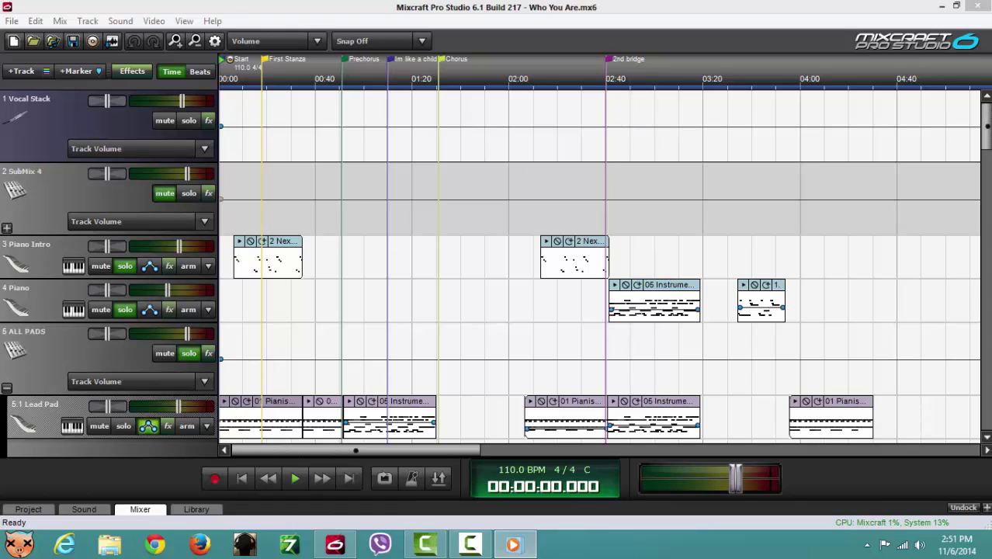
Play the song from the start, stop at 00:00:18.529, and scroll the track list down
{"action": "left_click_drag", "start_coordinate": [481, 394], "coordinate": [599, 375]}
{"action": "left_click_drag", "start_coordinate": [547, 346], "coordinate": [584, 355]}
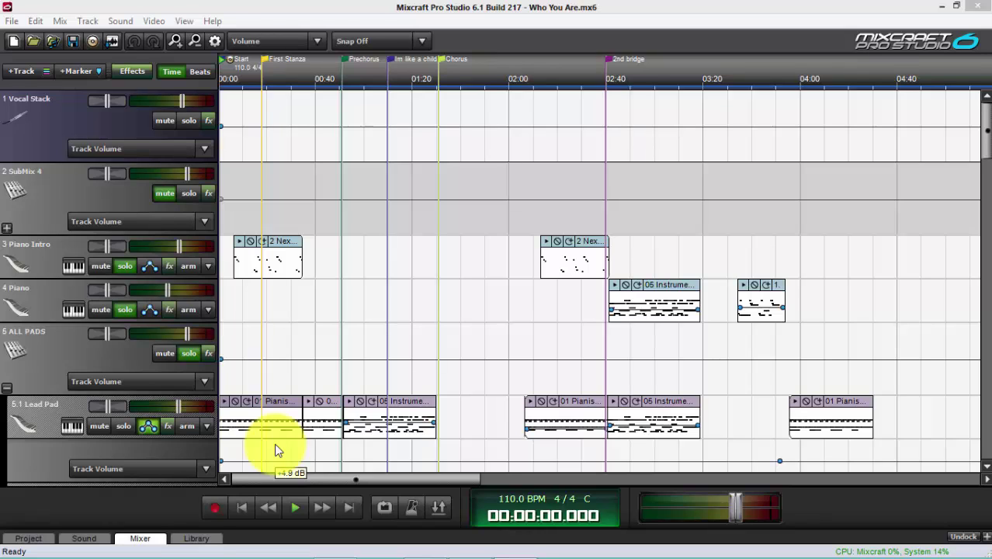
{"action": "left_click", "coordinate": [295, 503]}
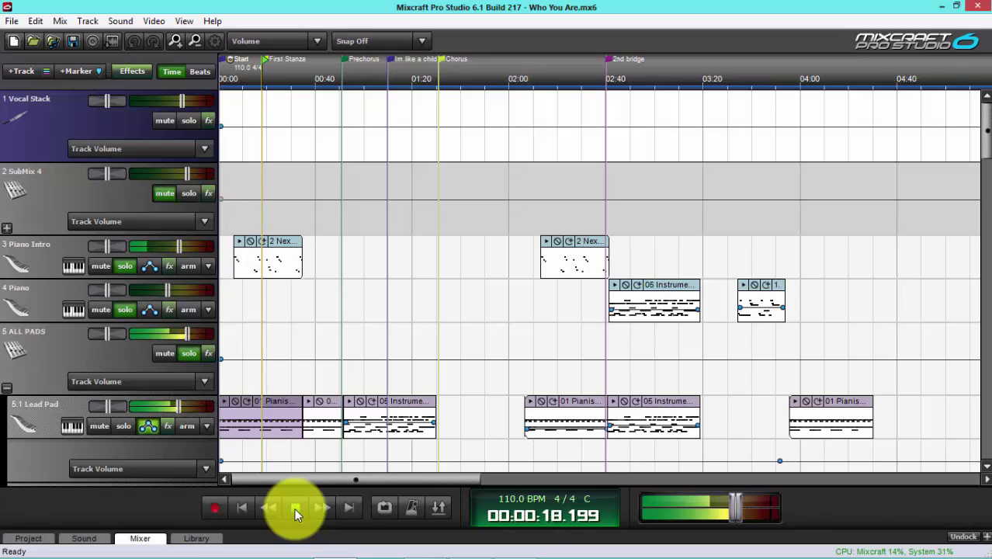
{"action": "left_click", "coordinate": [295, 509]}
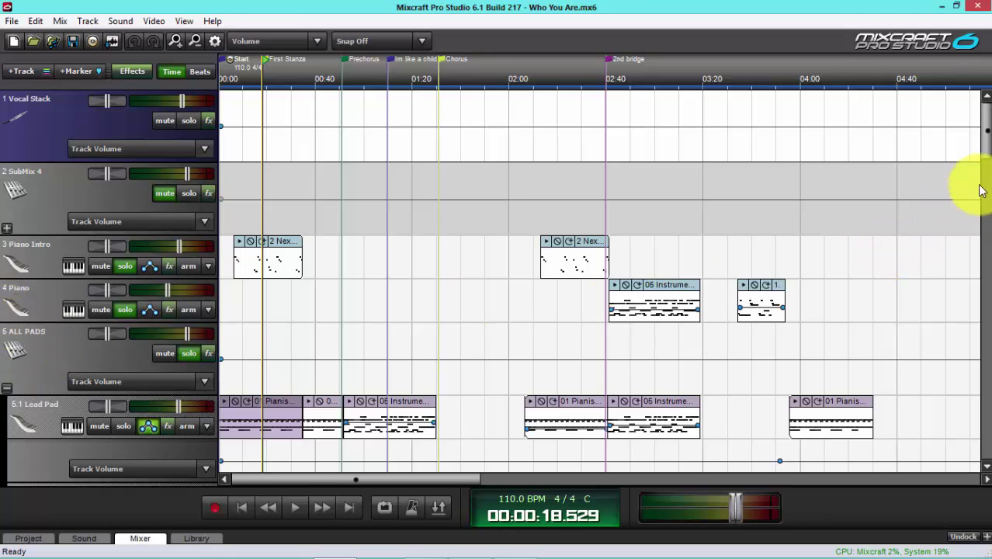
{"action": "left_click", "coordinate": [986, 139]}
Select the ALL PADS track header, leaving Track Volume as its automation lane
{"action": "left_click_drag", "start_coordinate": [985, 140], "coordinate": [979, 151]}
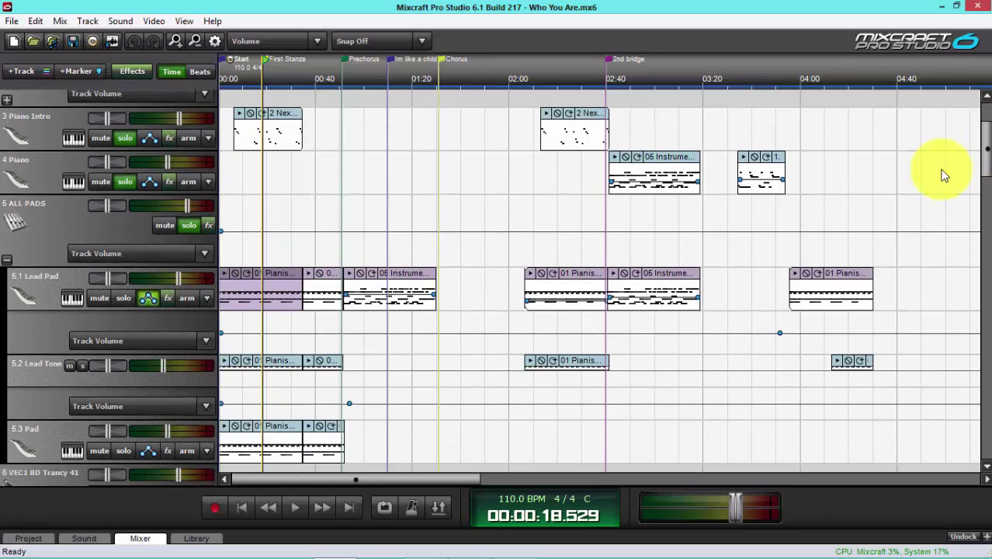
{"action": "left_click", "coordinate": [93, 254]}
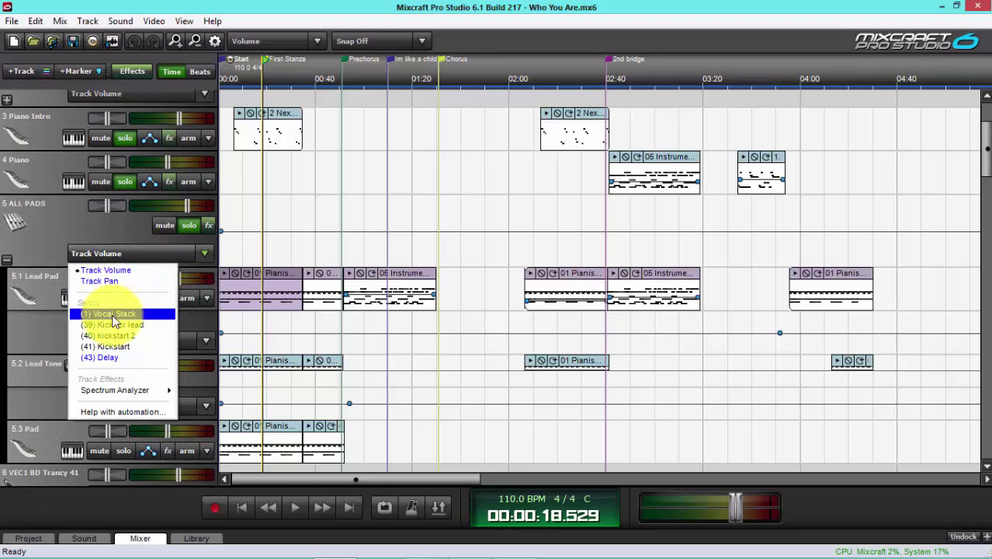
{"action": "left_click", "coordinate": [122, 254]}
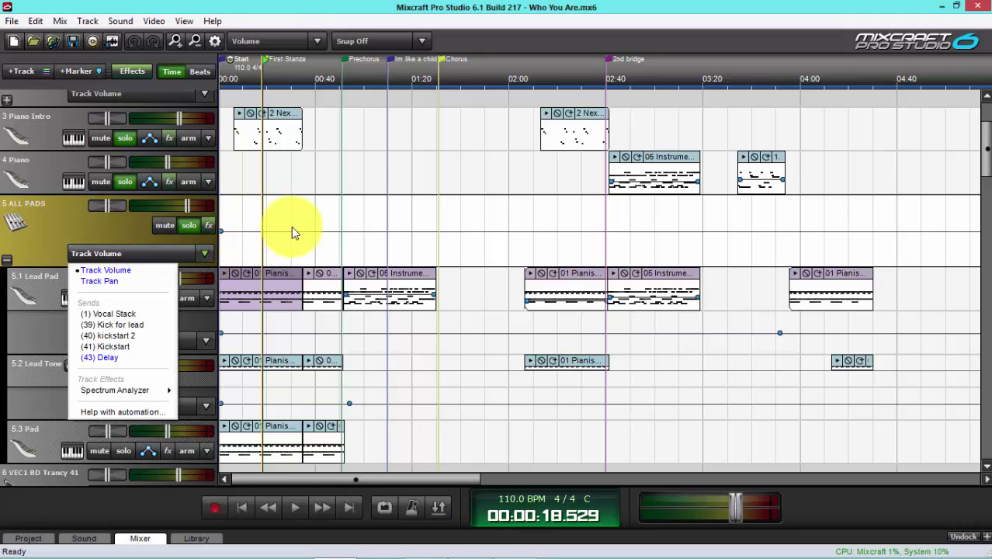
{"action": "left_click", "coordinate": [159, 239]}
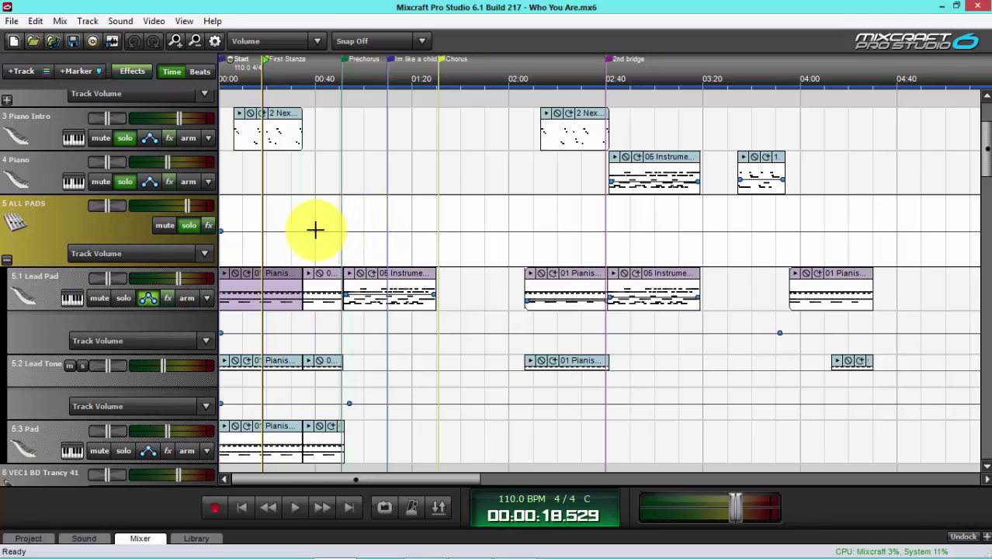
Add the first ALL PADS volume points, start playback, and lower a point to create the dip
{"action": "left_click", "coordinate": [252, 231]}
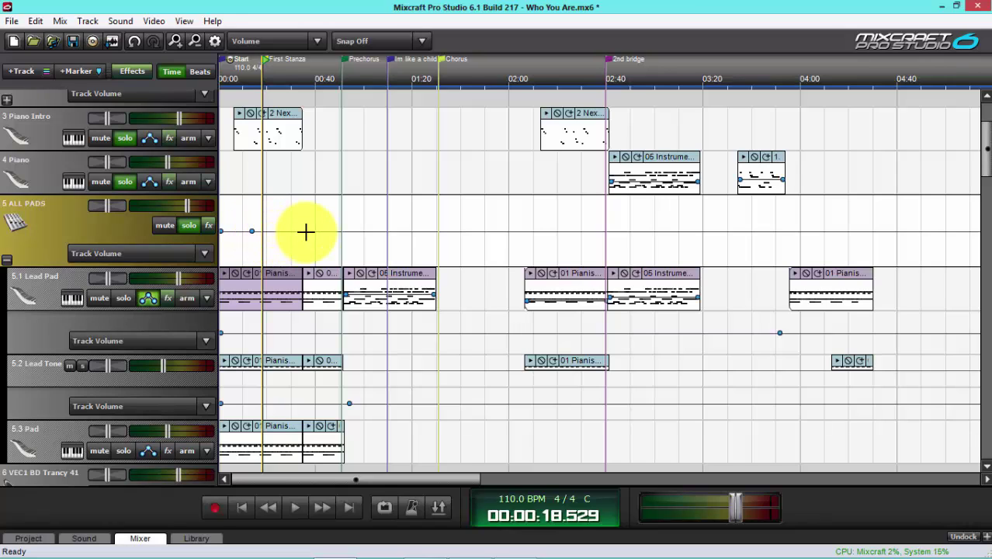
{"action": "mouse_move", "coordinate": [321, 235]}
{"action": "left_mouse_down"}
{"action": "mouse_move", "coordinate": [325, 261]}
{"action": "mouse_move", "coordinate": [332, 243]}
{"action": "left_mouse_up"}
{"action": "key", "text": "space"}
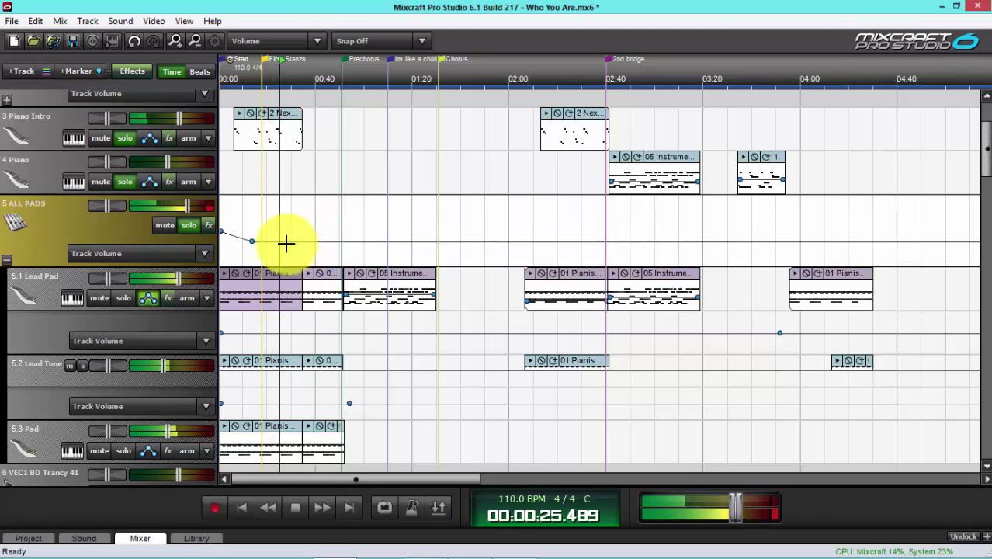
{"action": "left_click", "coordinate": [293, 241]}
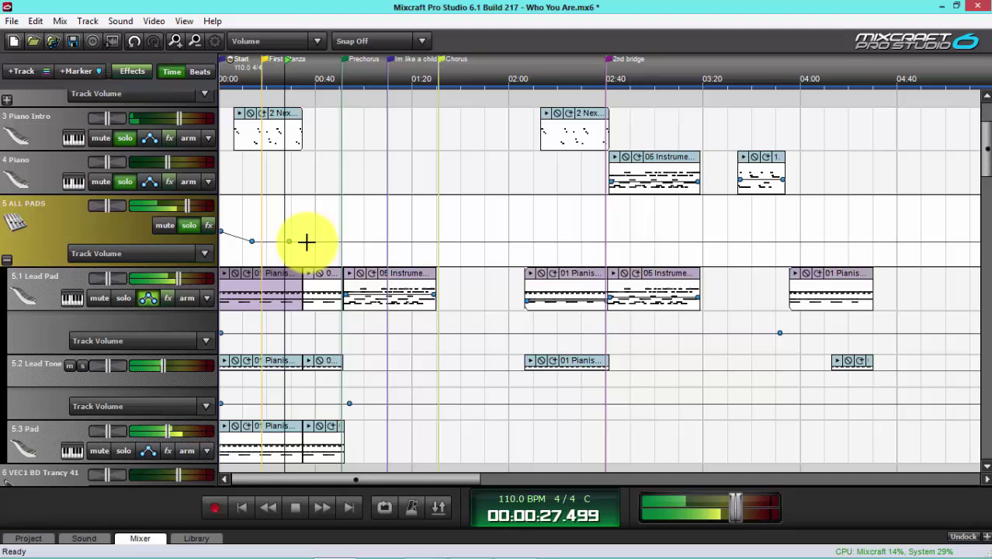
Add several more volume points, raising one to +3.0 dB then settling it at +1.0 dB
{"action": "left_click", "coordinate": [310, 241]}
{"action": "left_click", "coordinate": [341, 240]}
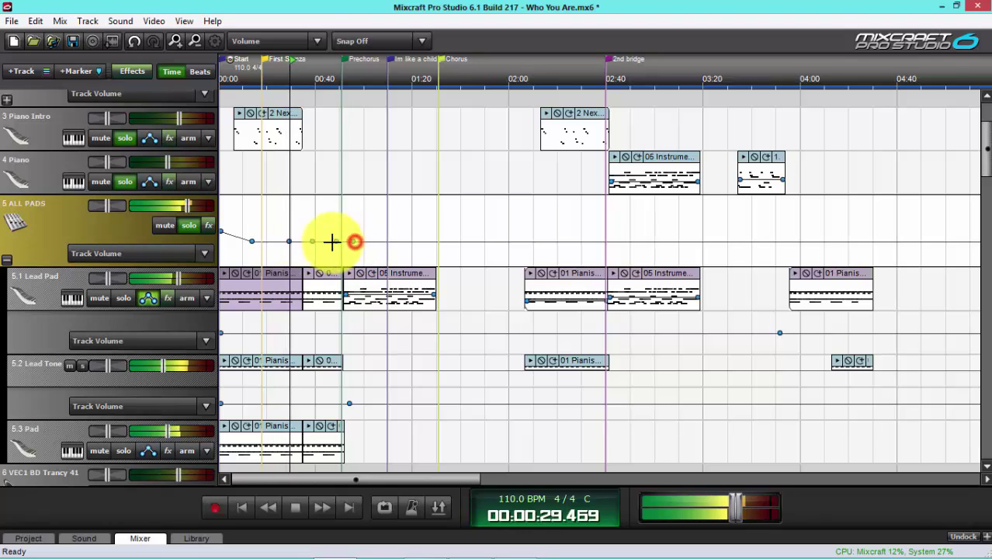
{"action": "left_click", "coordinate": [325, 242]}
{"action": "left_click", "coordinate": [361, 241]}
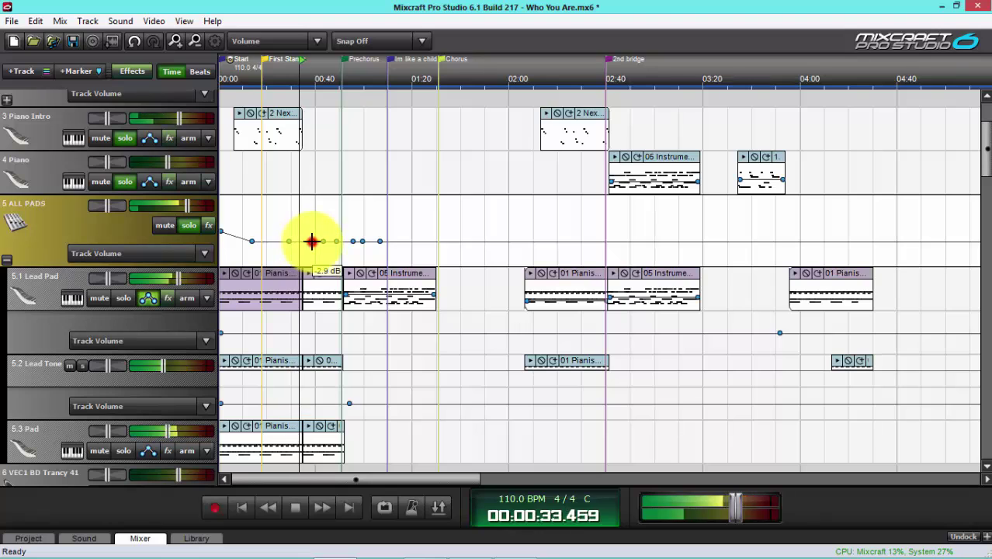
{"action": "left_click_drag", "start_coordinate": [307, 242], "coordinate": [307, 216]}
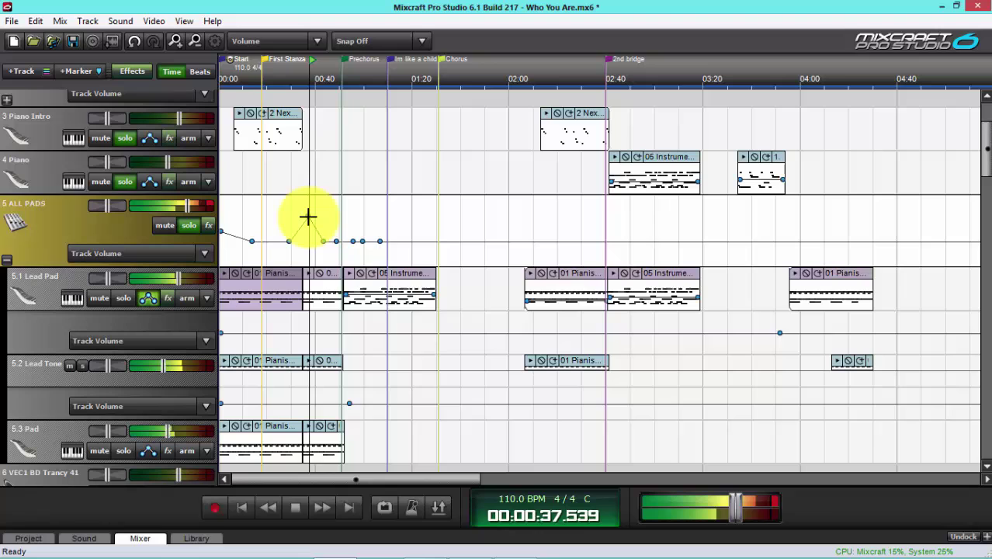
{"action": "left_click_drag", "start_coordinate": [307, 217], "coordinate": [305, 242]}
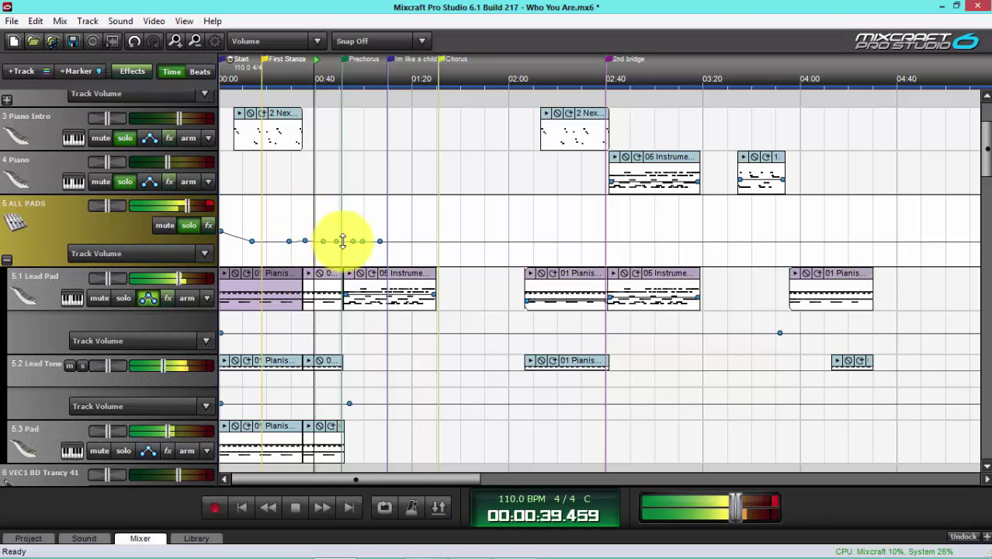
Switch the ALL PADS lane to Track Pan and move two pan points lower and earlier
{"action": "left_click", "coordinate": [174, 250]}
{"action": "left_click", "coordinate": [153, 281]}
{"action": "mouse_move", "coordinate": [282, 200]}
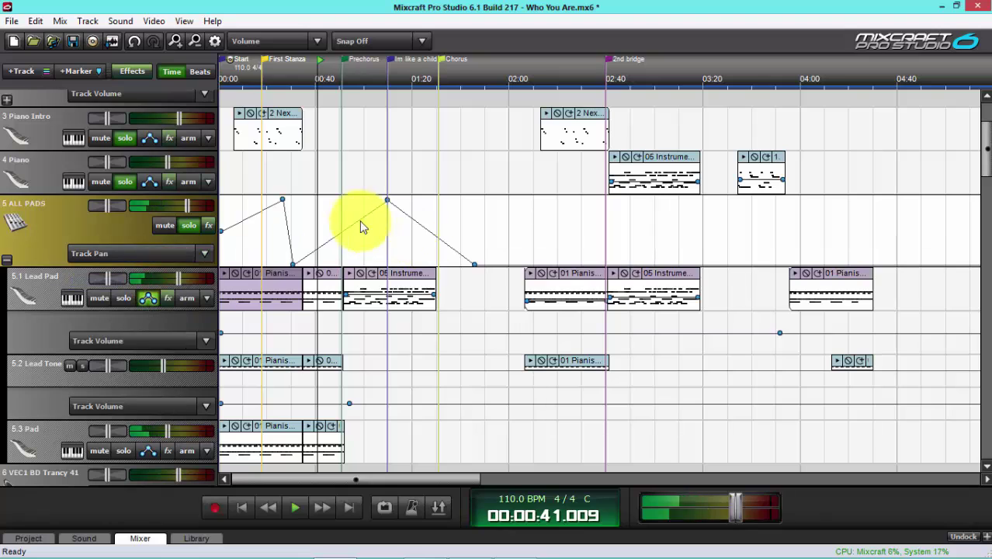
{"action": "left_click_drag", "start_coordinate": [280, 201], "coordinate": [255, 223]}
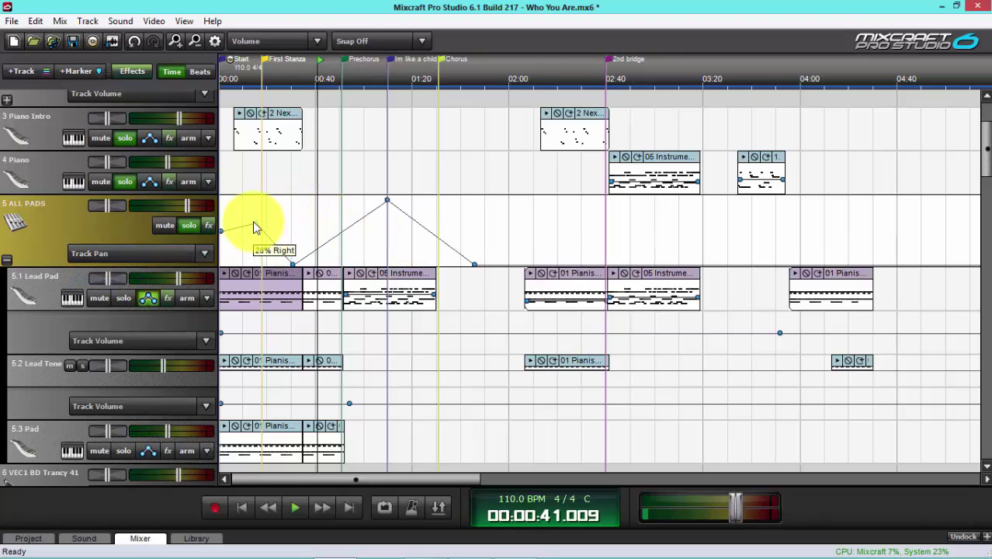
{"action": "mouse_move", "coordinate": [387, 201]}
{"action": "left_mouse_down"}
{"action": "mouse_move", "coordinate": [334, 202]}
{"action": "mouse_move", "coordinate": [335, 239]}
{"action": "left_mouse_up"}
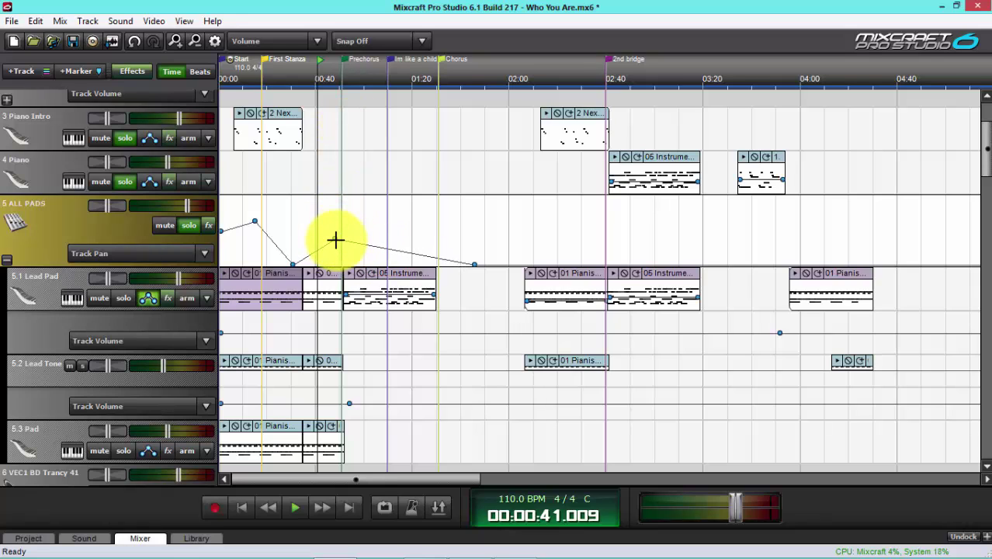
{"action": "left_click", "coordinate": [139, 257]}
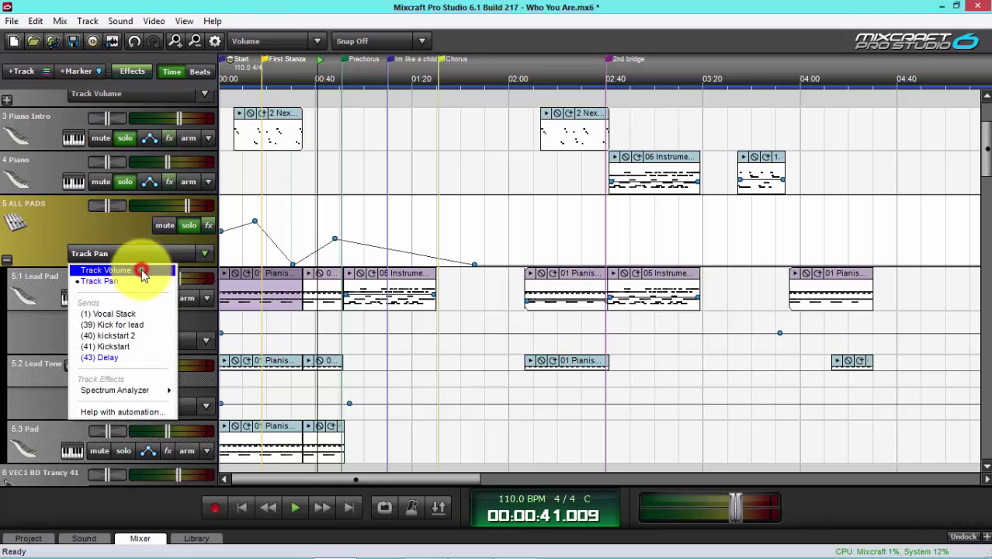
Return ALL PADS to Track Volume, add a raised point, then Invert the envelope
{"action": "left_click", "coordinate": [141, 270]}
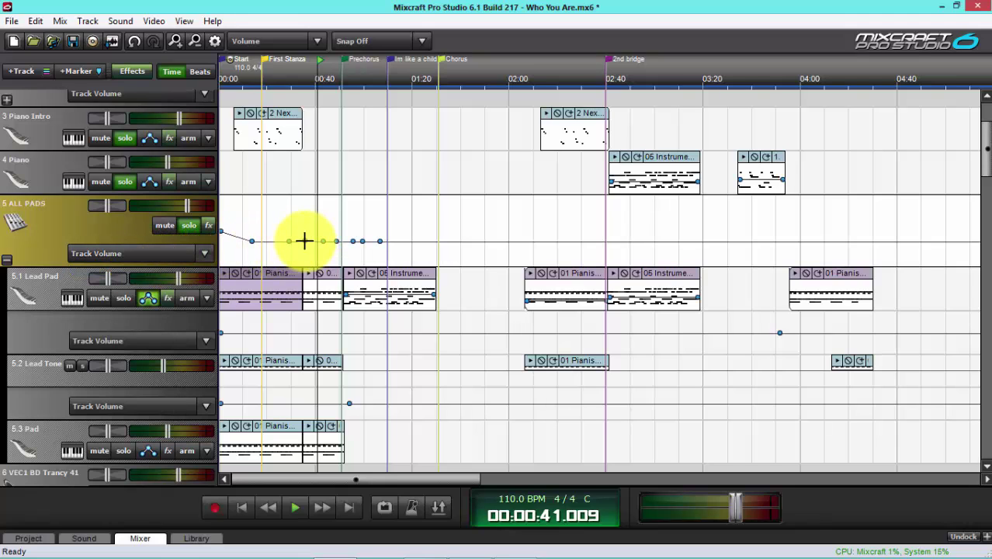
{"action": "mouse_move", "coordinate": [304, 241]}
{"action": "left_mouse_down"}
{"action": "mouse_move", "coordinate": [305, 215]}
{"action": "mouse_move", "coordinate": [326, 226]}
{"action": "left_mouse_up"}
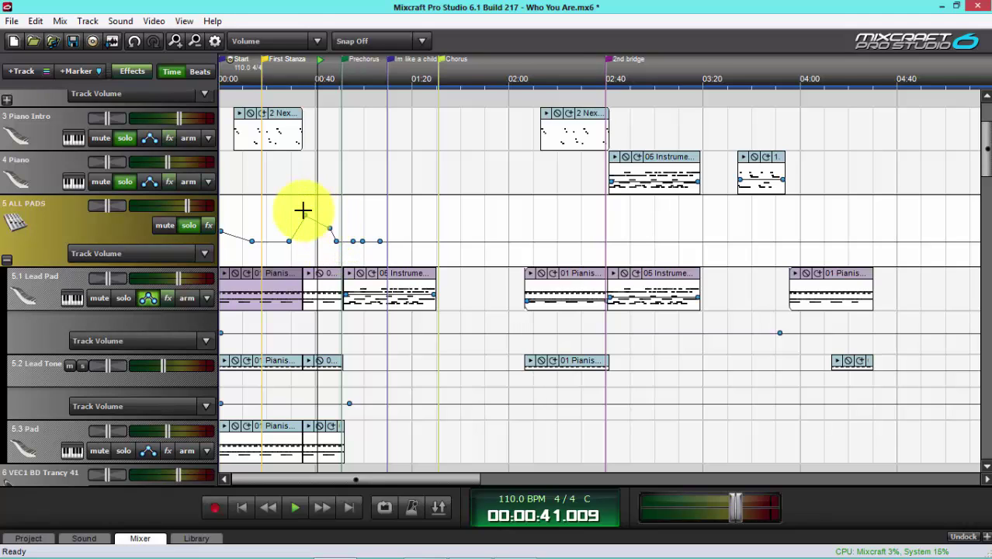
{"action": "right_click", "coordinate": [115, 254]}
{"action": "left_click", "coordinate": [137, 302]}
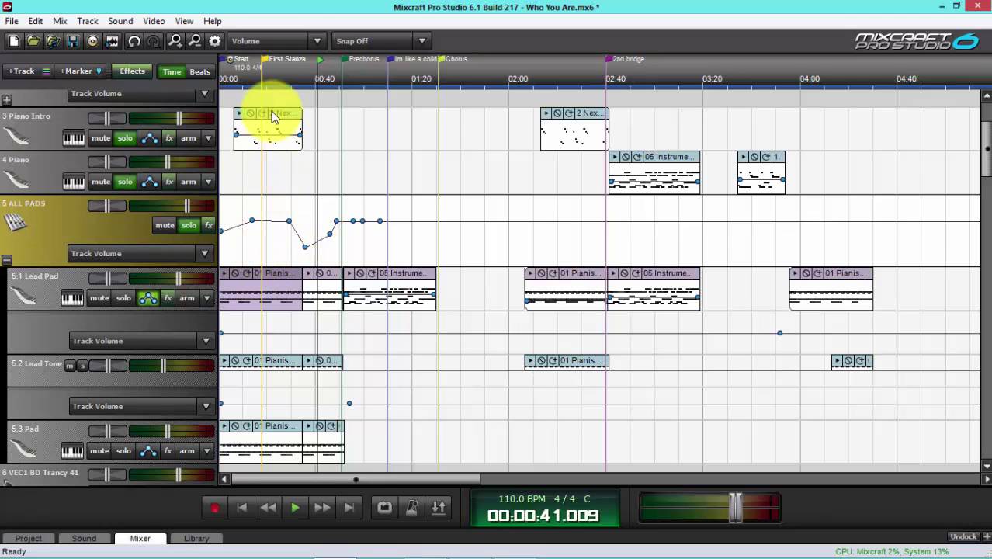
Use Clear on the ALL PADS Track Volume envelope to remove all its points
{"action": "right_click", "coordinate": [121, 256]}
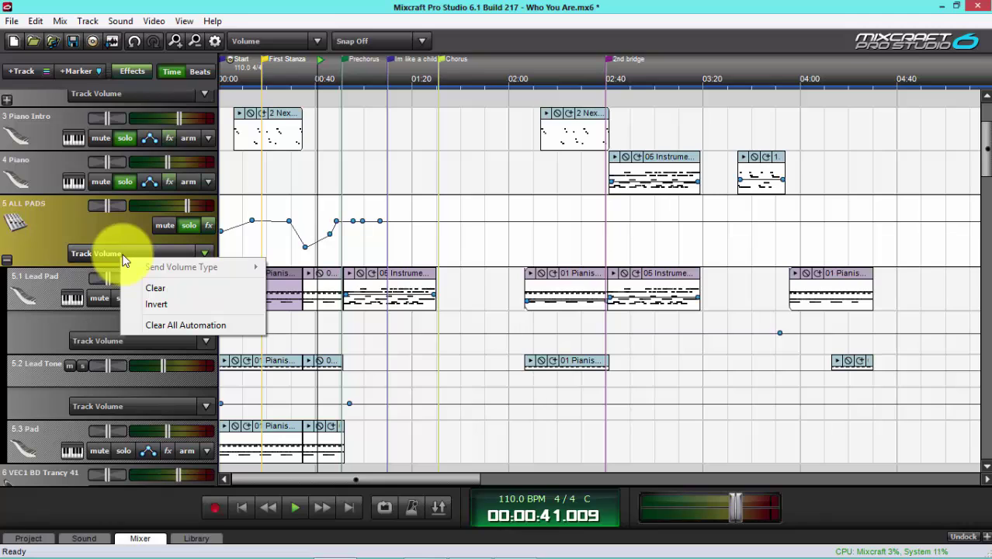
{"action": "left_click", "coordinate": [159, 287]}
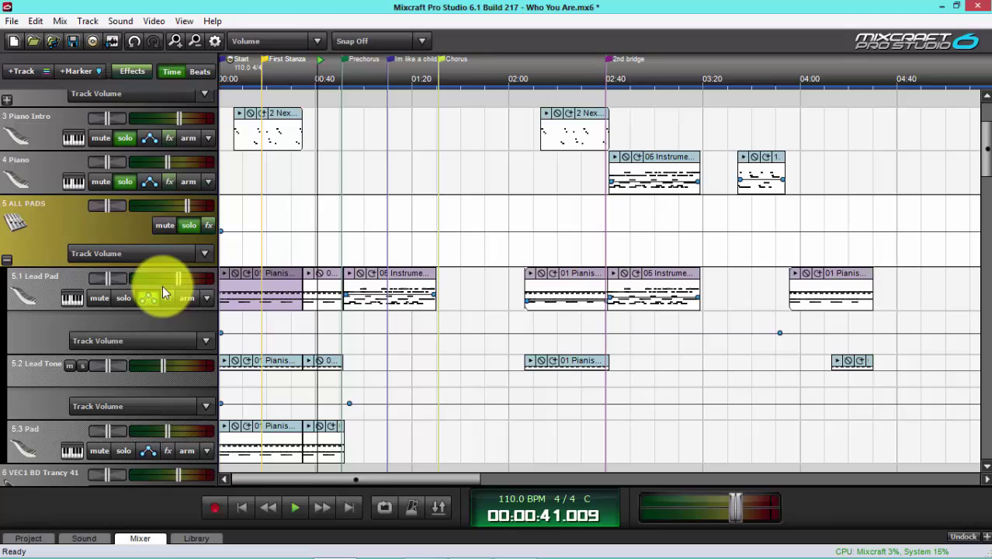
Solo Lead Pad, unsolo Piano and Piano Intro, return to the start, and show clip envelope parameters
{"action": "left_click", "coordinate": [124, 297]}
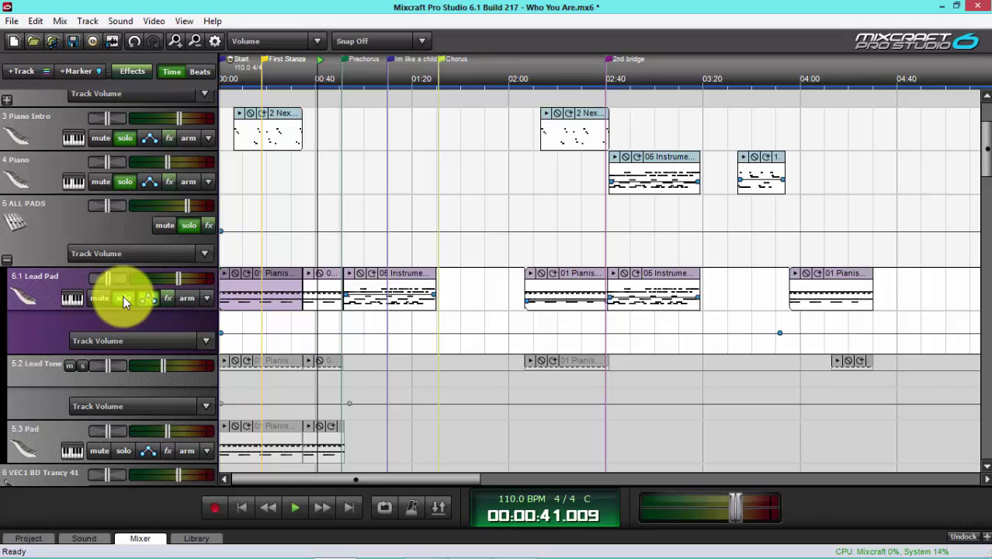
{"action": "left_click", "coordinate": [223, 81]}
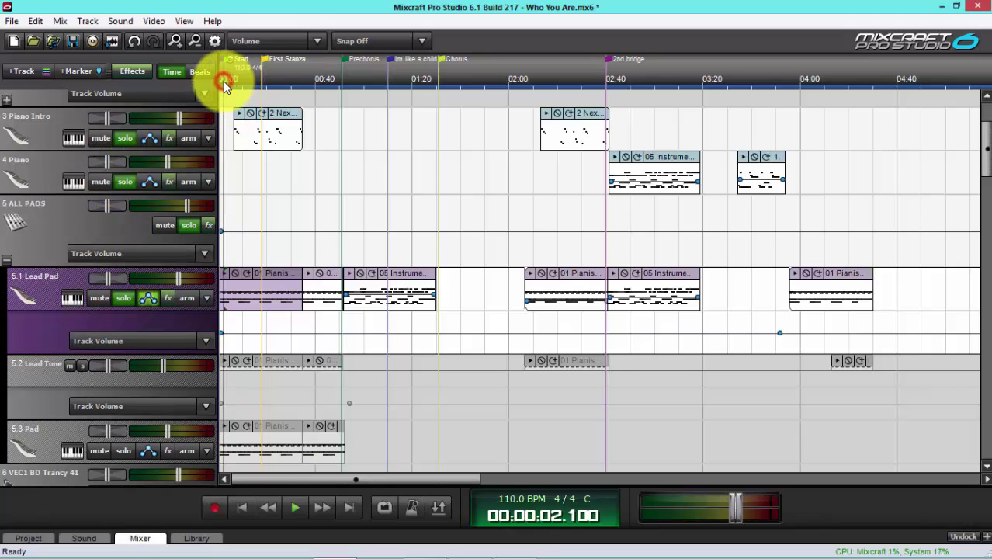
{"action": "left_click", "coordinate": [124, 181]}
{"action": "left_click", "coordinate": [123, 137]}
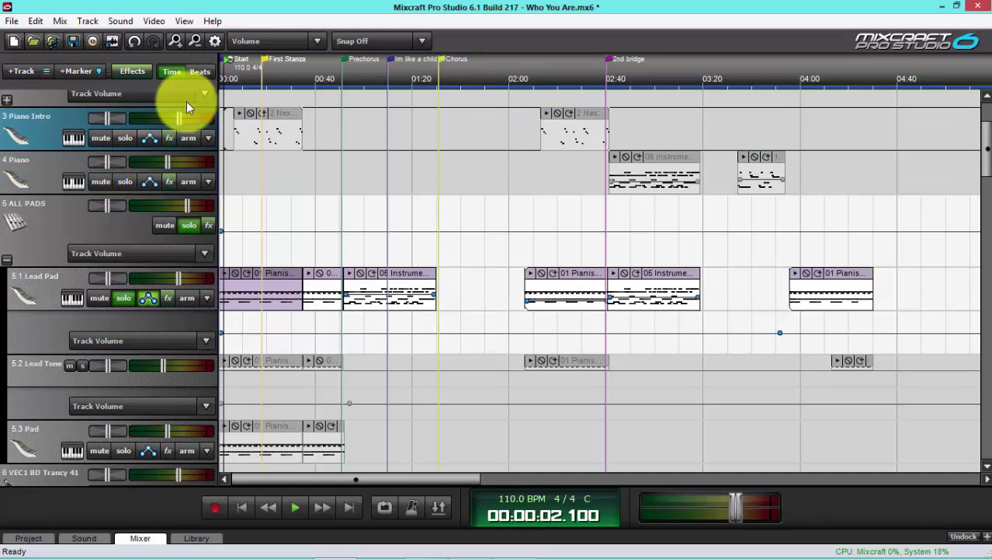
{"action": "left_click", "coordinate": [246, 43]}
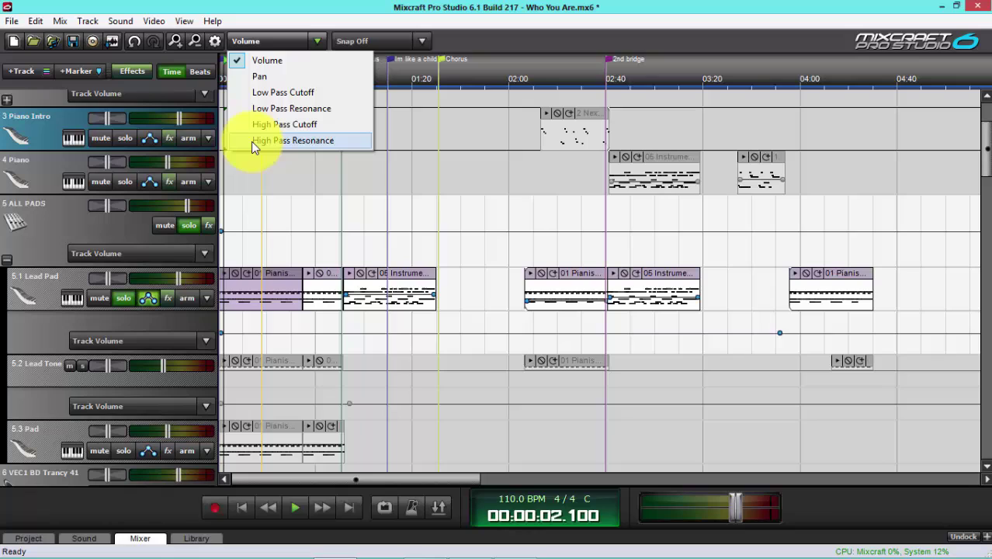
Choose Low Pass Cutoff in the toolbar clip envelope dropdown
{"action": "left_click", "coordinate": [263, 92]}
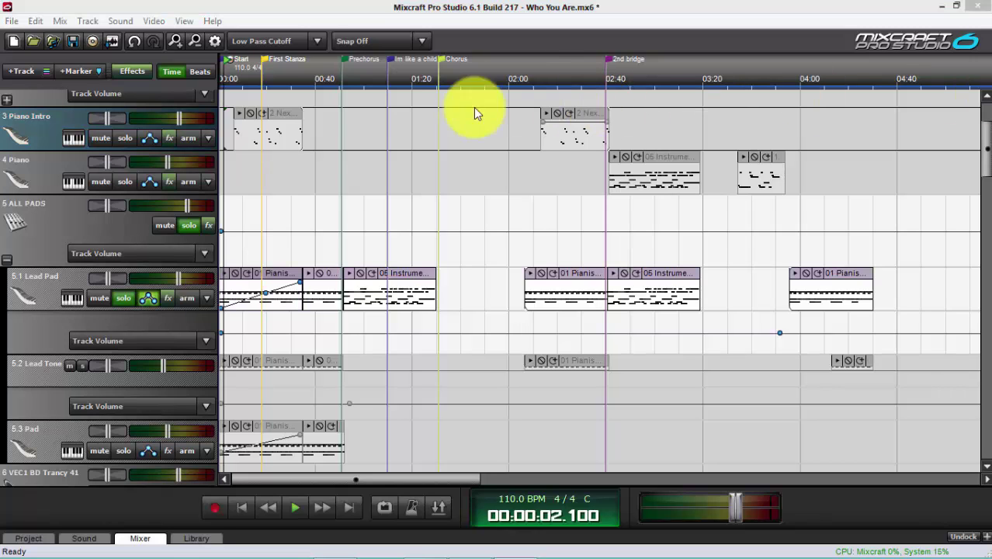
Play from about 0:13 and add a Lead Pad cutoff point raised to 91
{"action": "left_click", "coordinate": [250, 68]}
{"action": "left_click", "coordinate": [295, 507]}
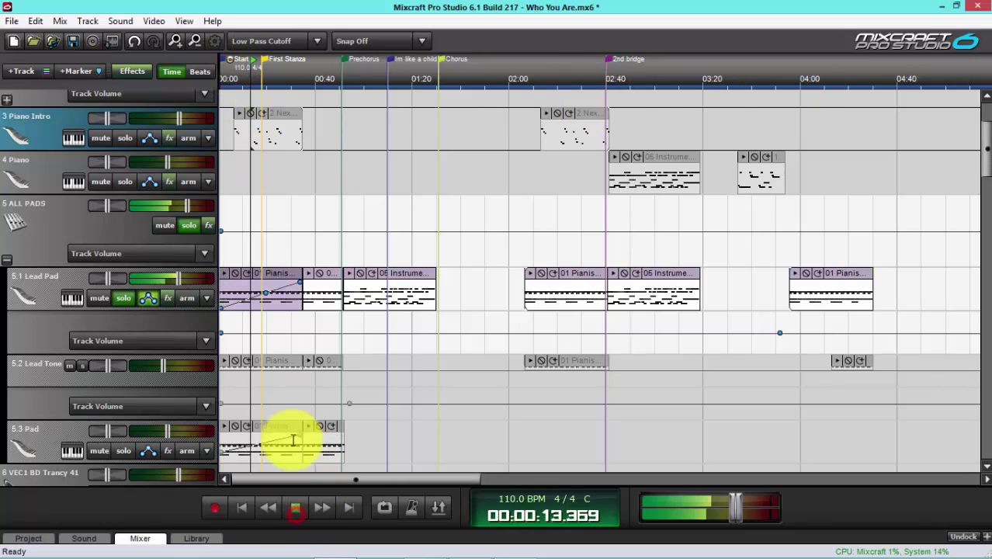
{"action": "left_click", "coordinate": [262, 292]}
{"action": "left_click_drag", "start_coordinate": [255, 289], "coordinate": [265, 288]}
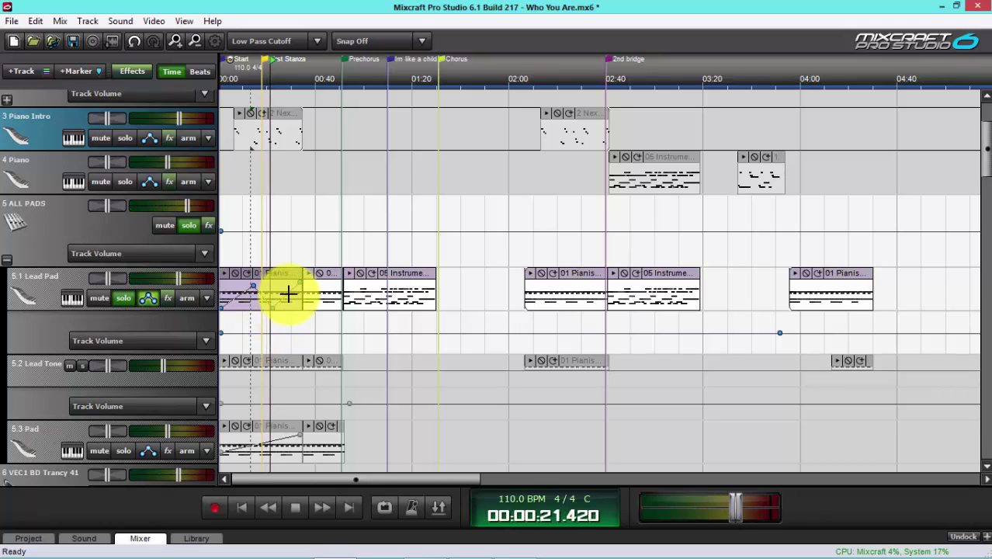
Add cutoff points at 81 and a low dip, then reshape the curve's end
{"action": "left_click", "coordinate": [287, 293]}
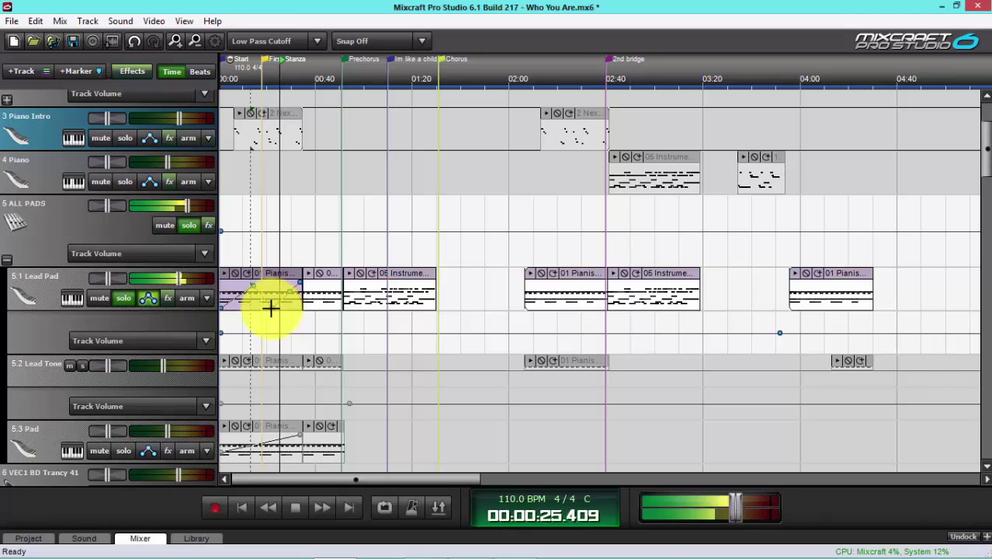
{"action": "left_click", "coordinate": [269, 308]}
{"action": "left_click", "coordinate": [270, 305]}
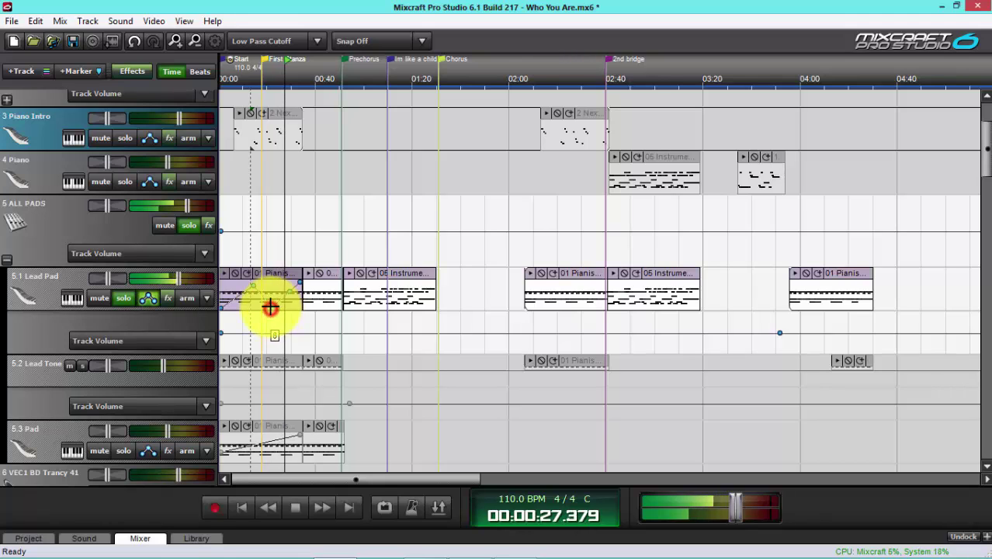
{"action": "left_click_drag", "start_coordinate": [288, 284], "coordinate": [296, 282]}
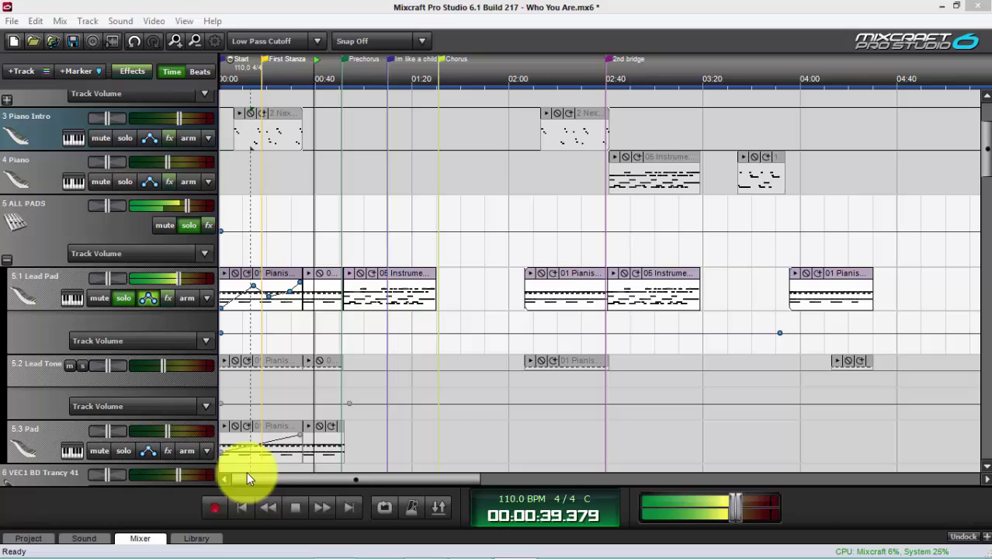
Stop playback at 00:00:43.039
{"action": "left_click", "coordinate": [295, 507]}
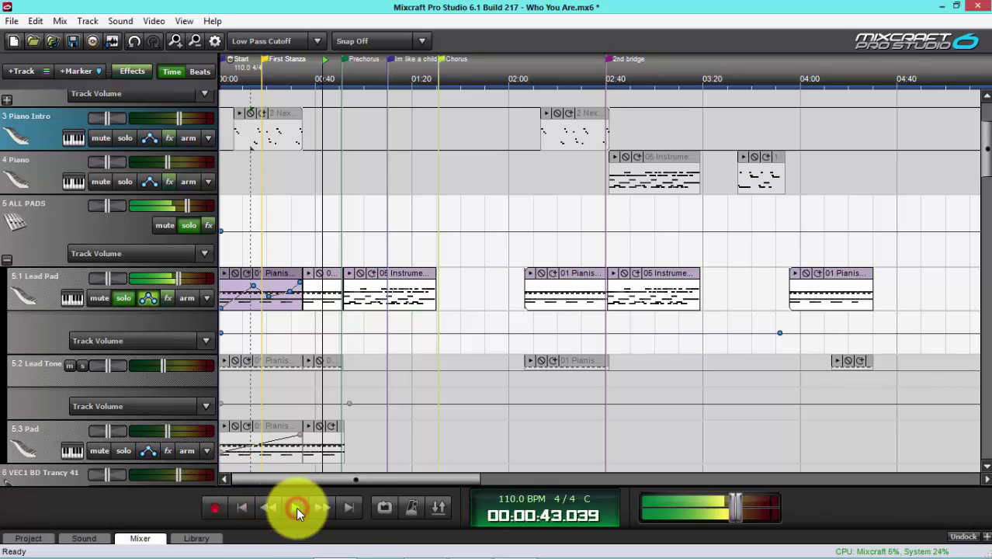